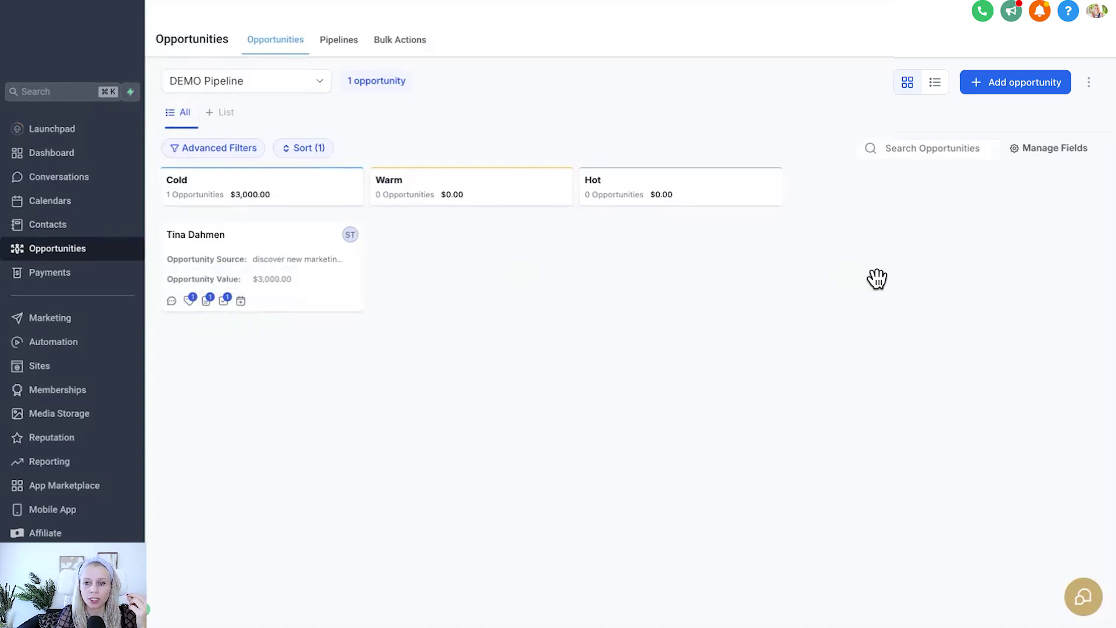
- In Manage Fields' Customise Card, preview Compact View, then go back to Default View
click(1043, 165)
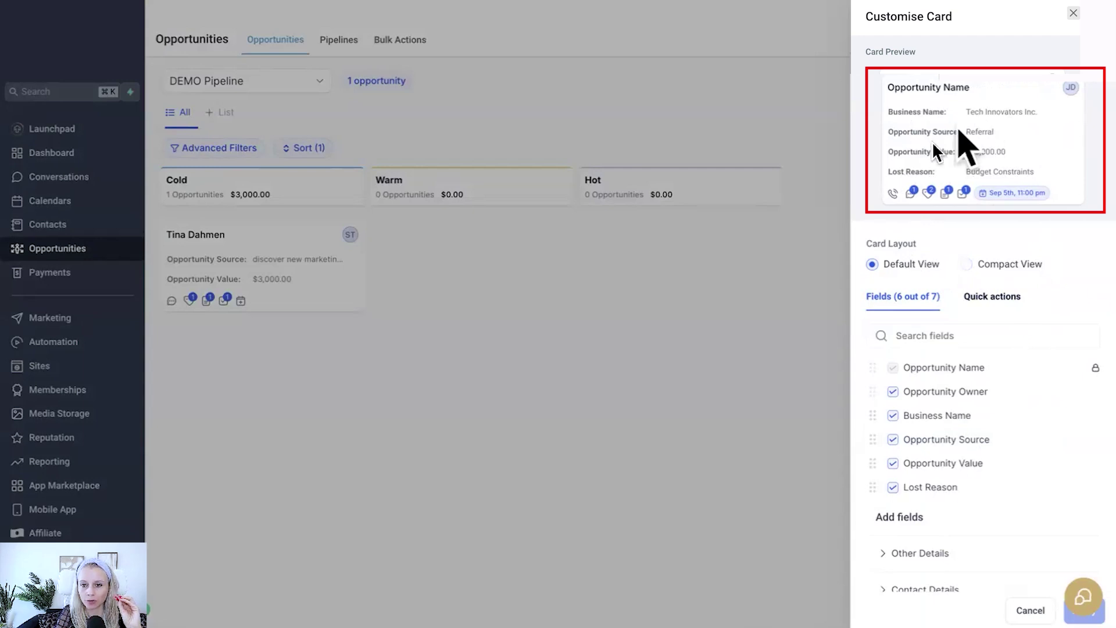
click(967, 264)
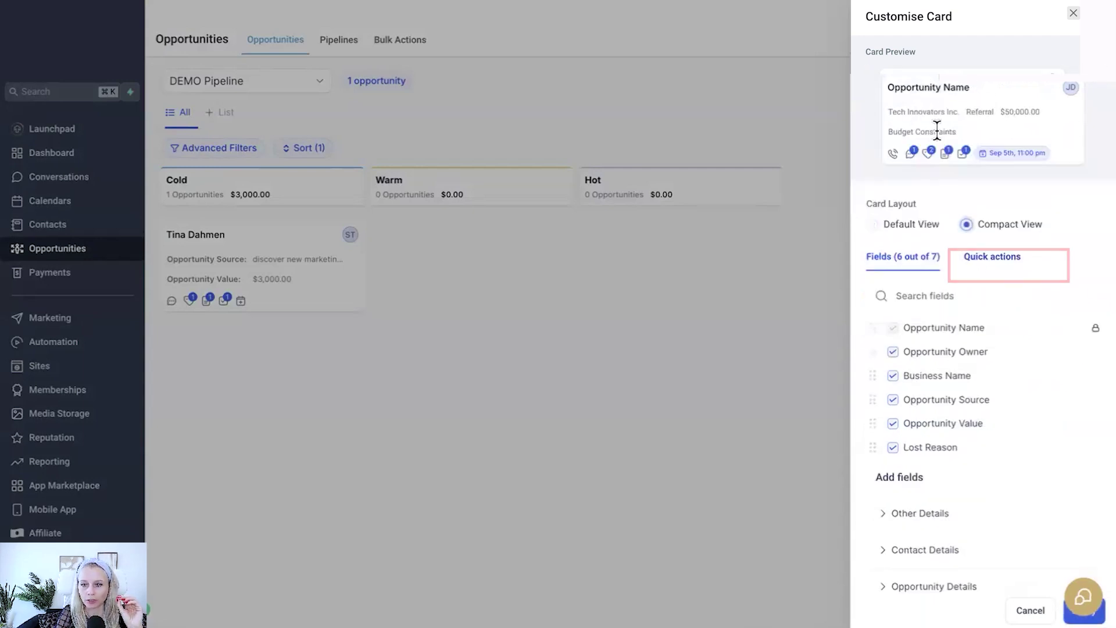
click(872, 226)
- Add the Contact field to the opportunity card
scroll(942, 351, down, 1)
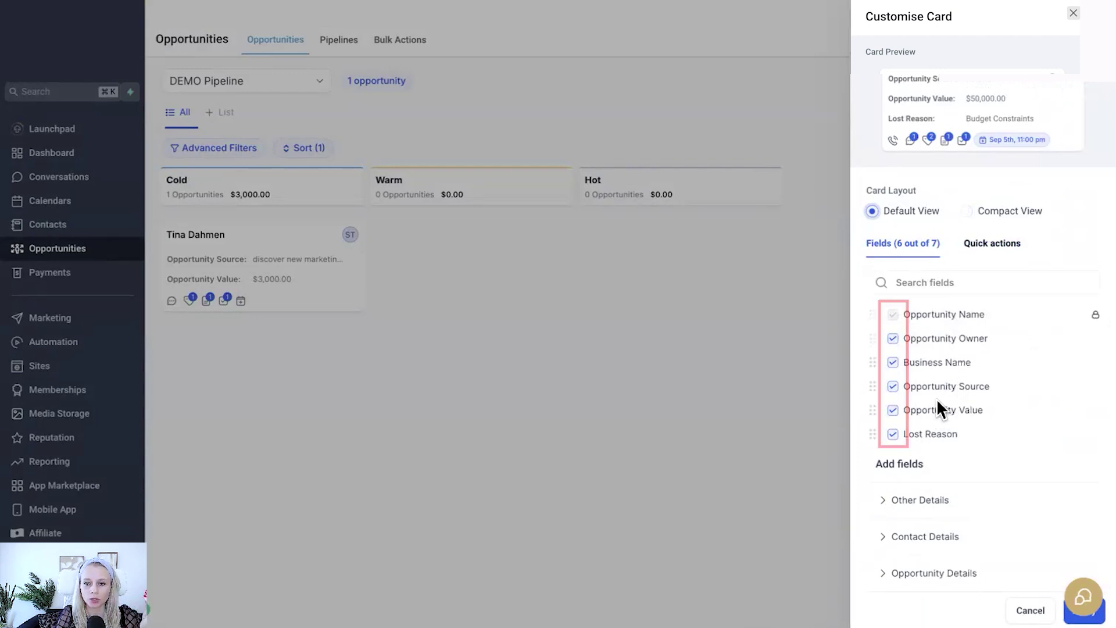
scroll(934, 217, up, 1)
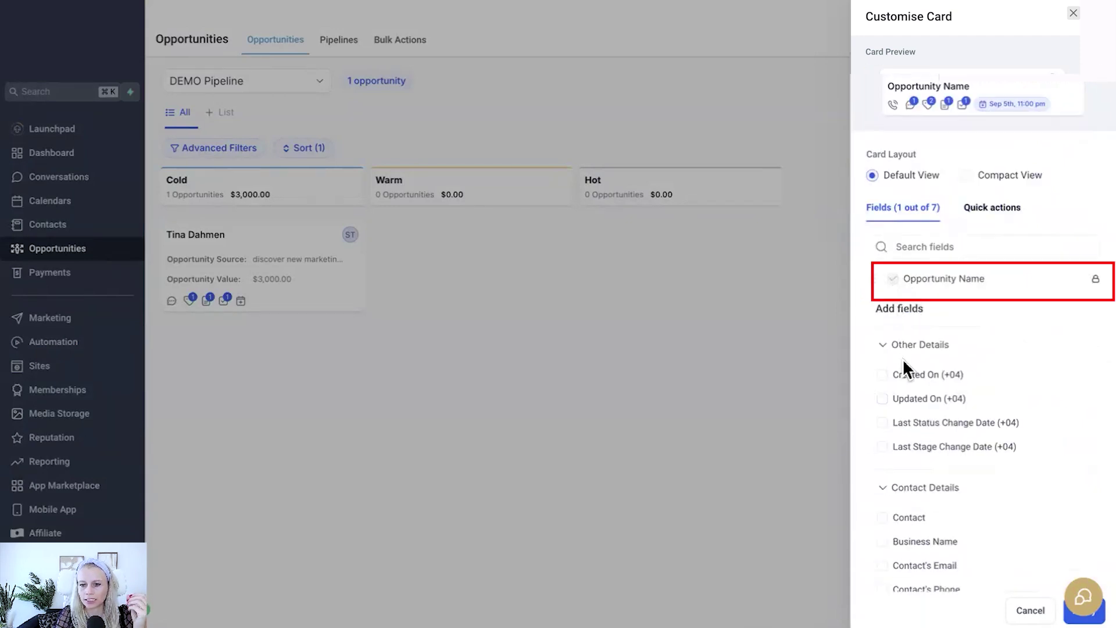
scroll(996, 410, down, 1)
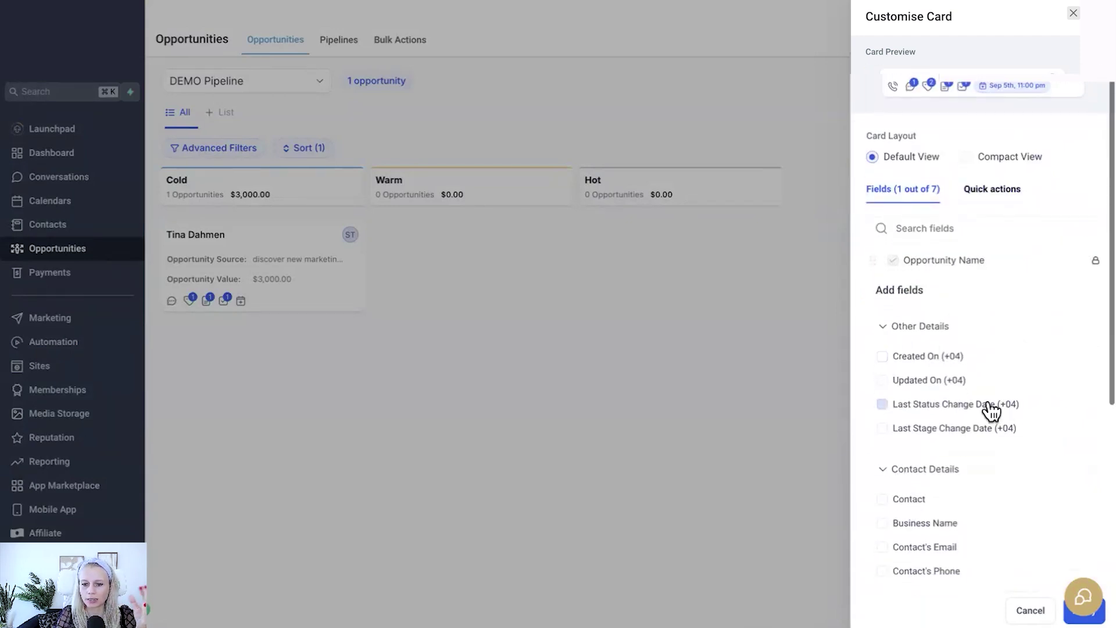
scroll(993, 411, up, 1)
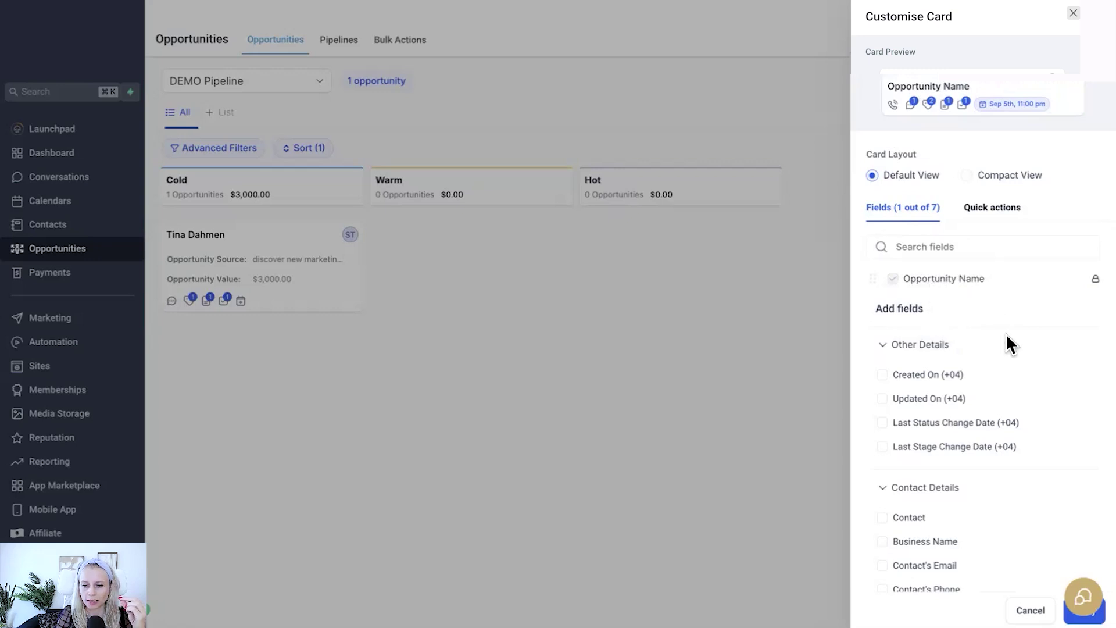
scroll(1027, 465, down, 2)
scroll(1026, 468, down, 1)
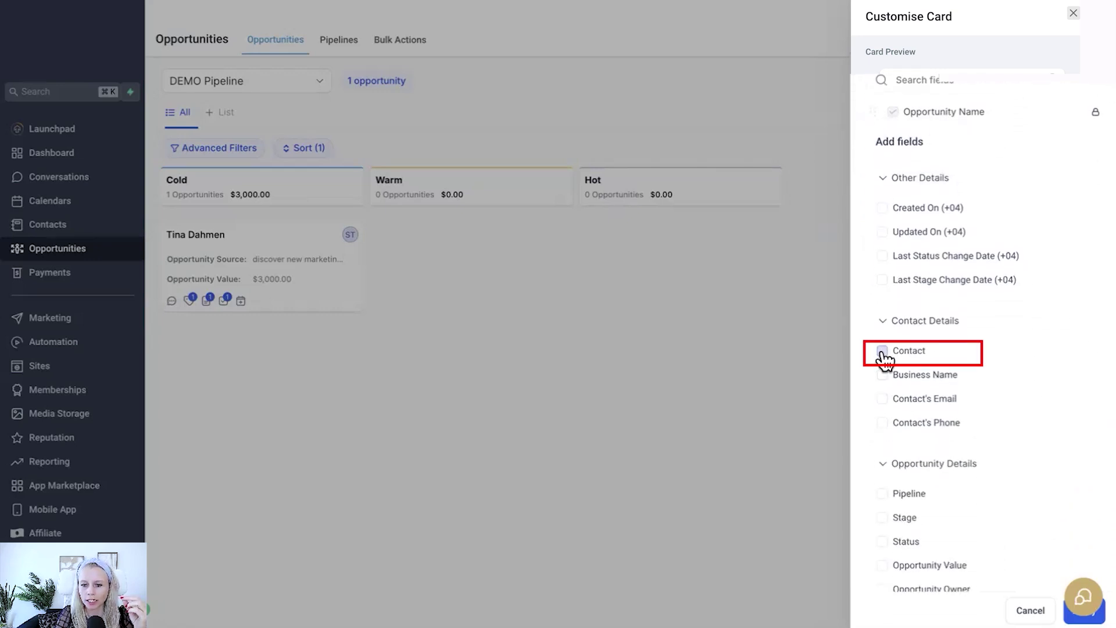
click(882, 351)
- Add Contact's Email, Business Name and Contact's Phone fields to the card
scroll(907, 372, up, 3)
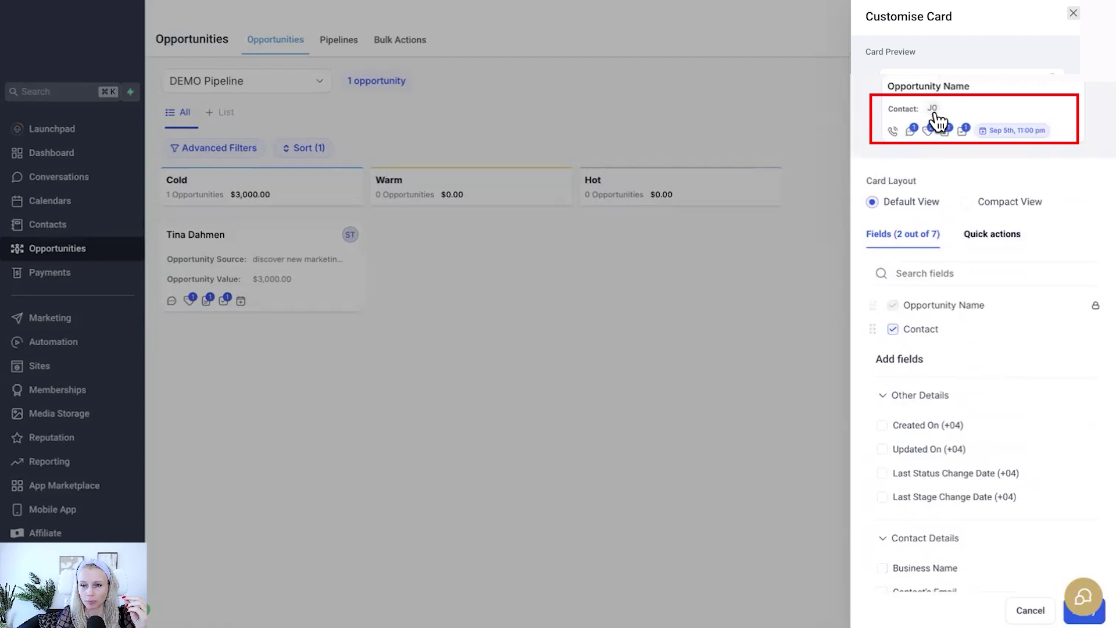
scroll(988, 349, down, 5)
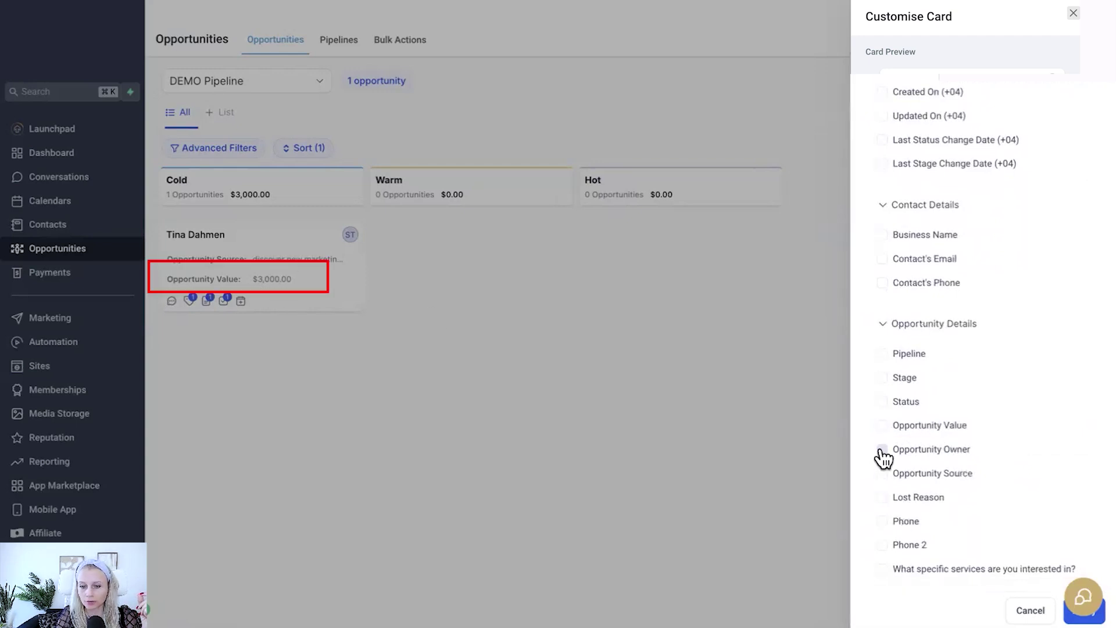
scroll(885, 461, up, 5)
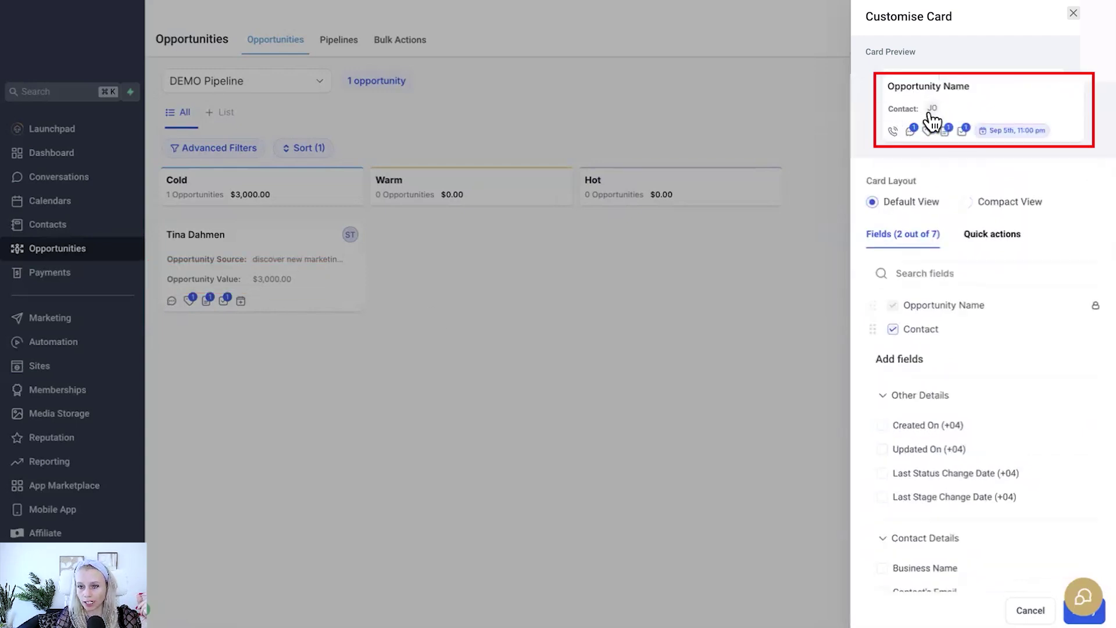
scroll(934, 352, down, 5)
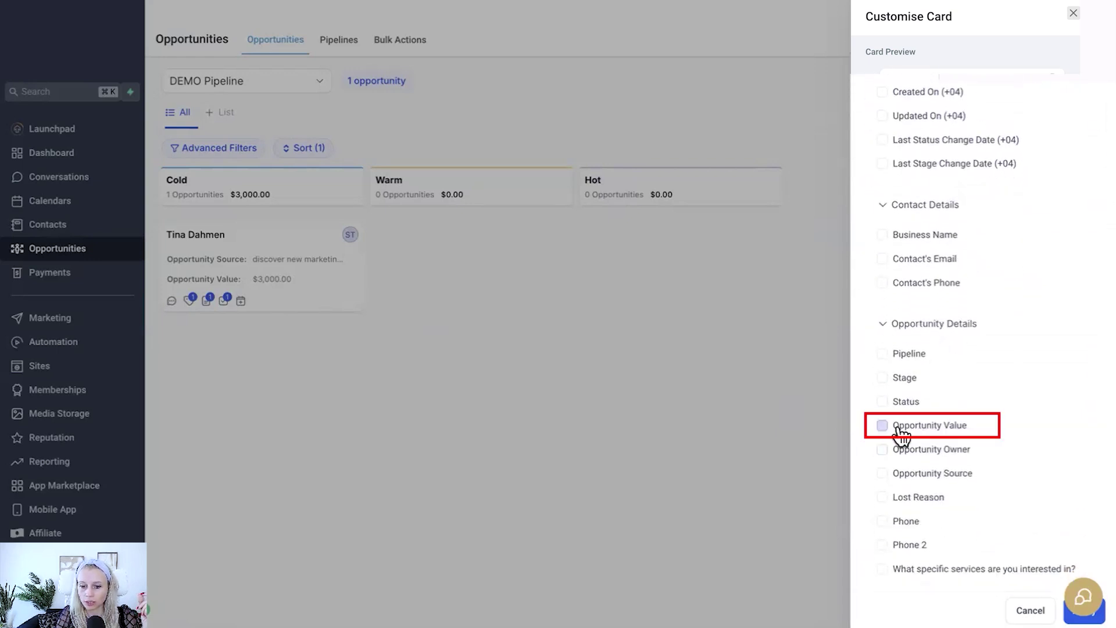
scroll(885, 428, up, 1)
scroll(935, 404, up, 5)
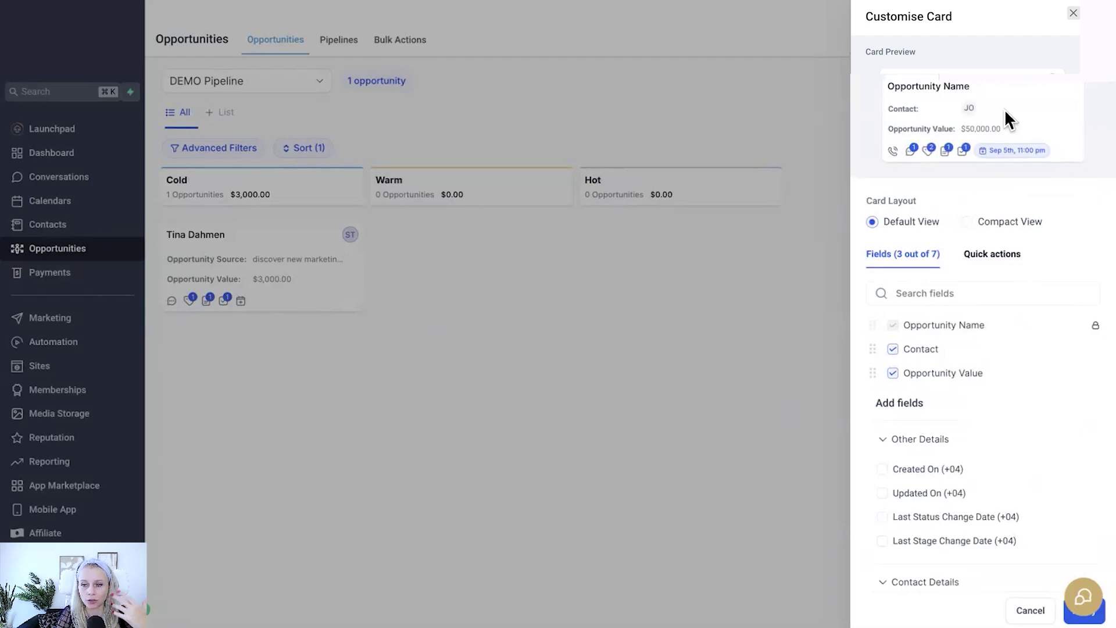
scroll(922, 402, down, 6)
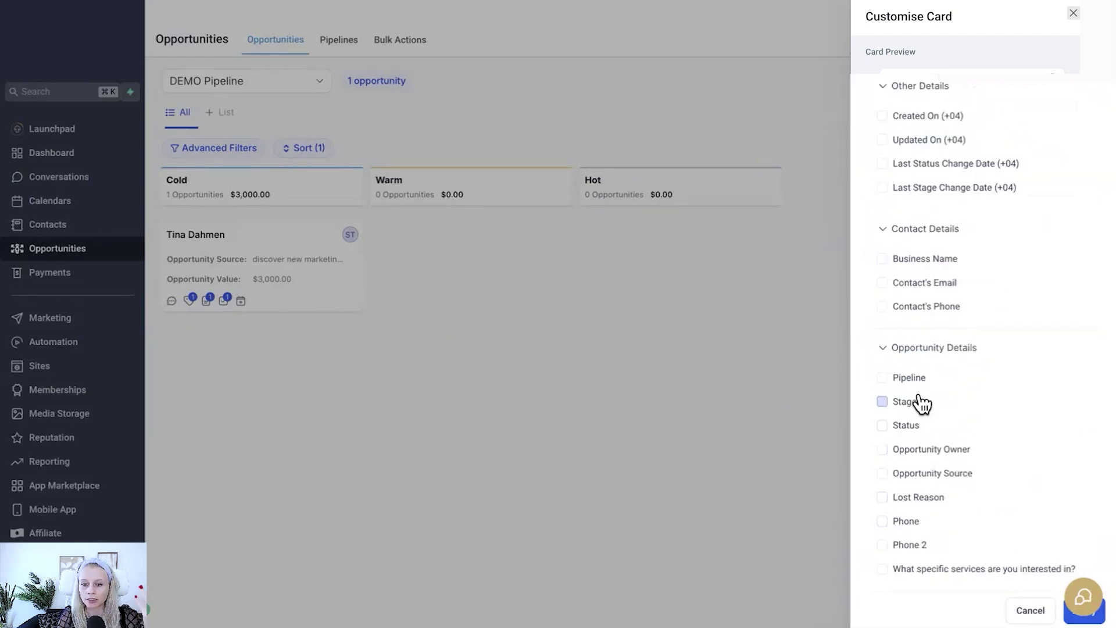
click(887, 283)
click(887, 285)
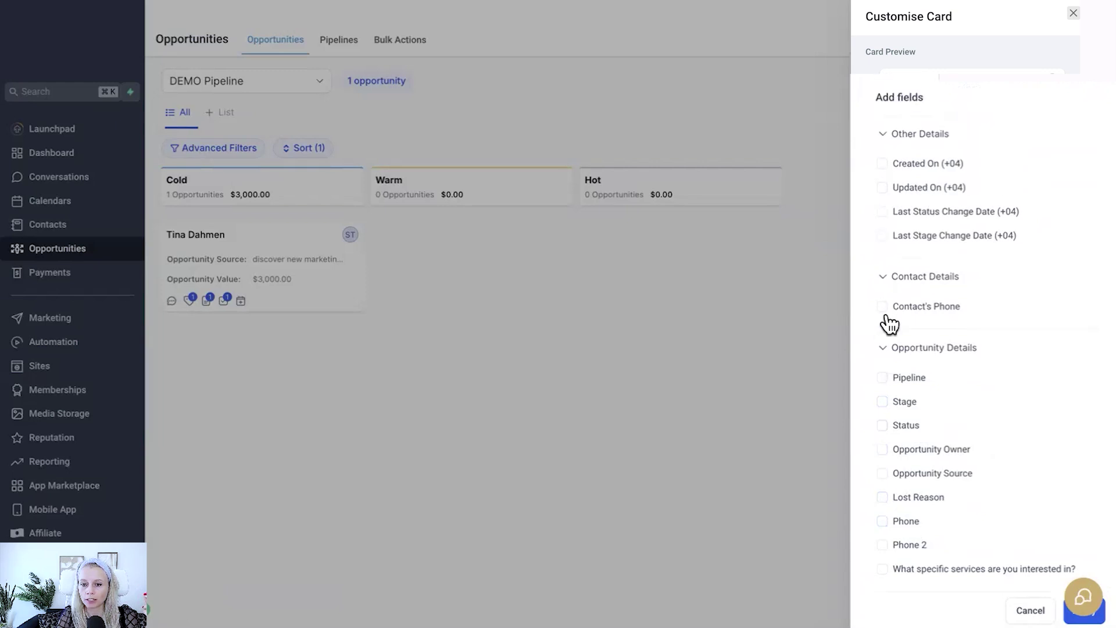
click(884, 308)
scroll(951, 237, up, 6)
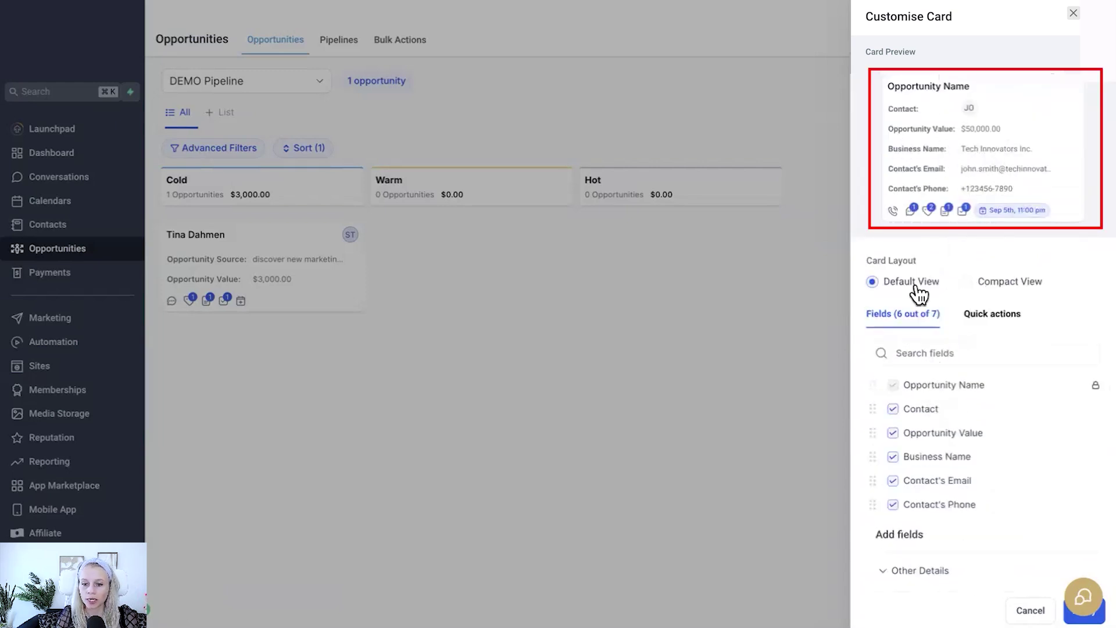
- Switch the card to Compact View and review its six enabled Quick actions
click(968, 282)
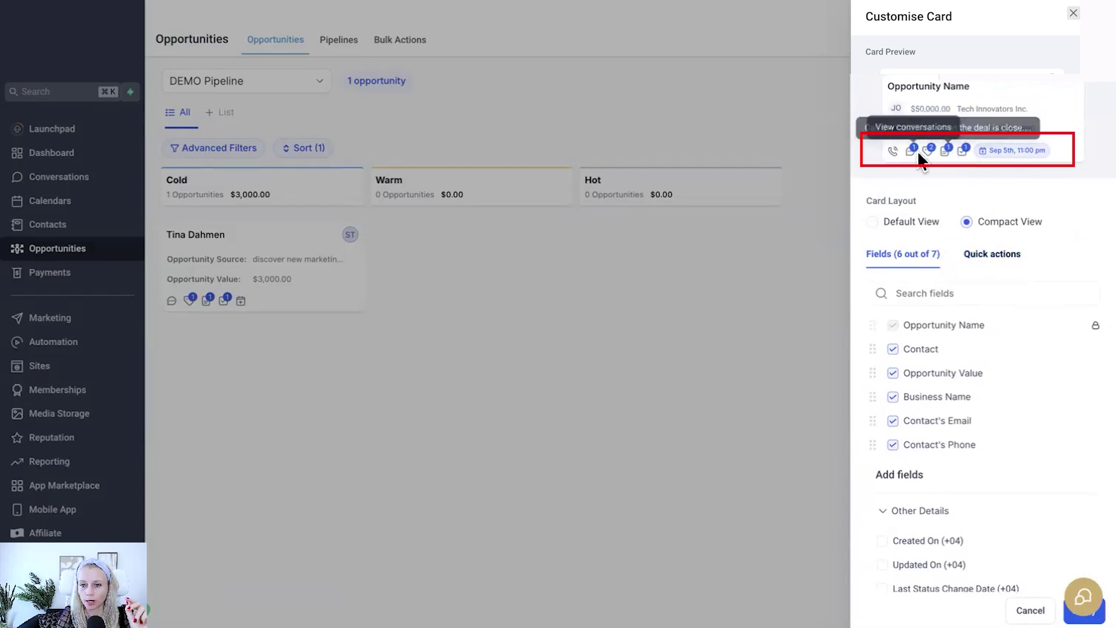
click(988, 256)
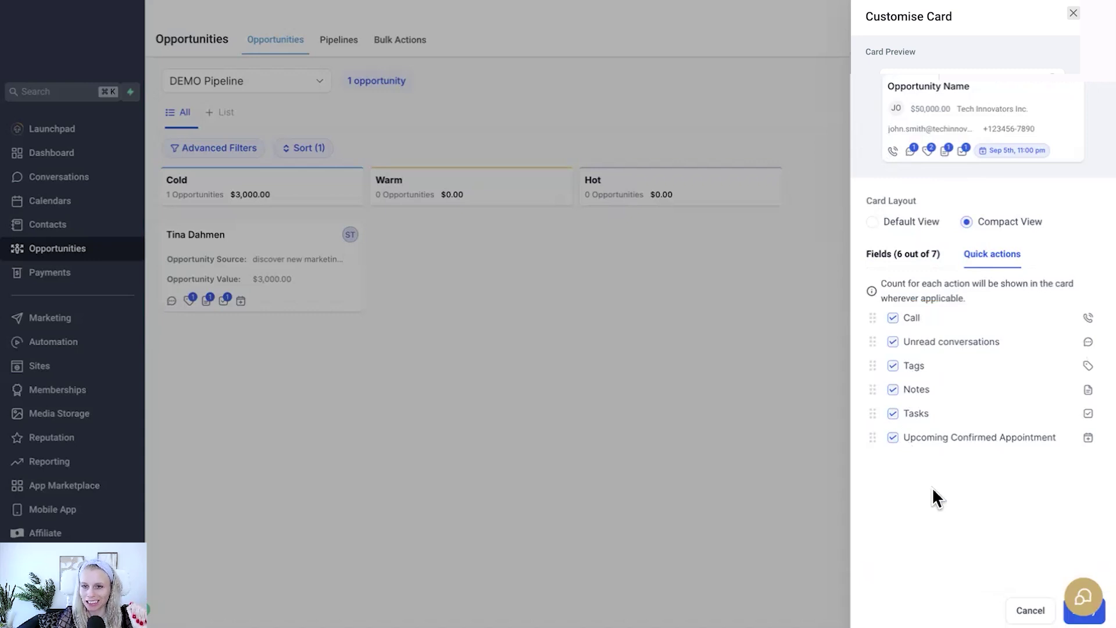
- Save the compact card customisation and apply it to all pipelines
click(1089, 613)
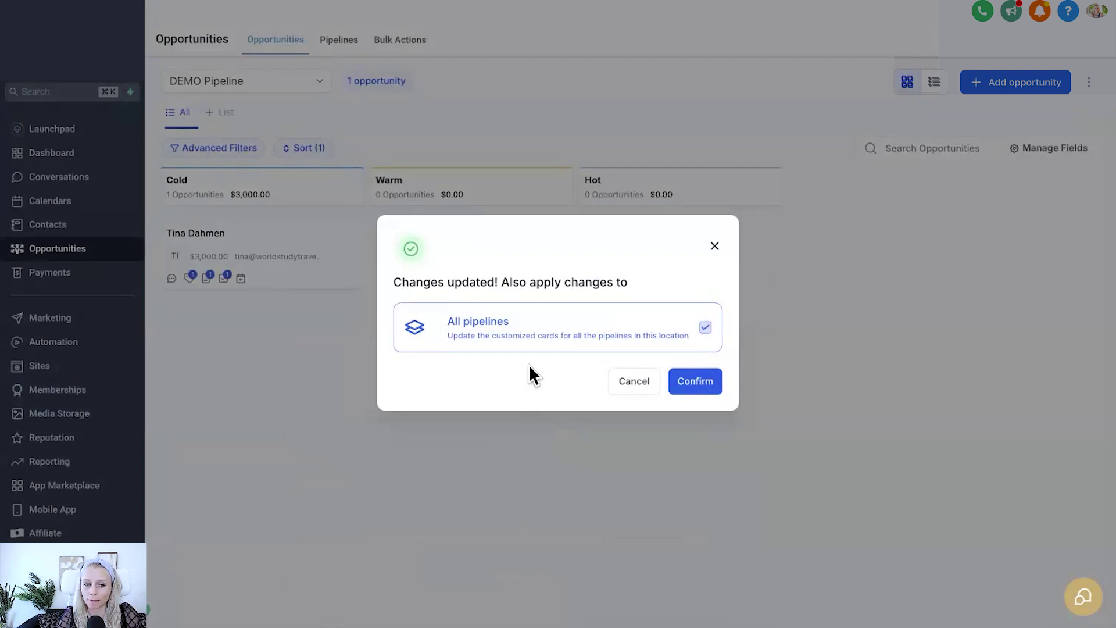
click(706, 328)
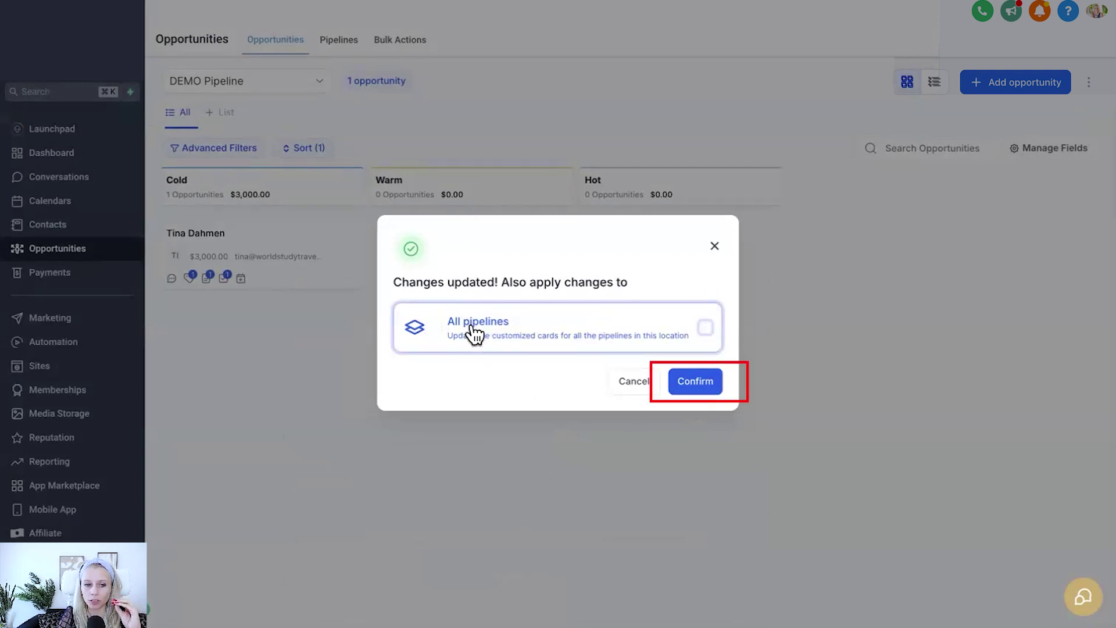
click(706, 329)
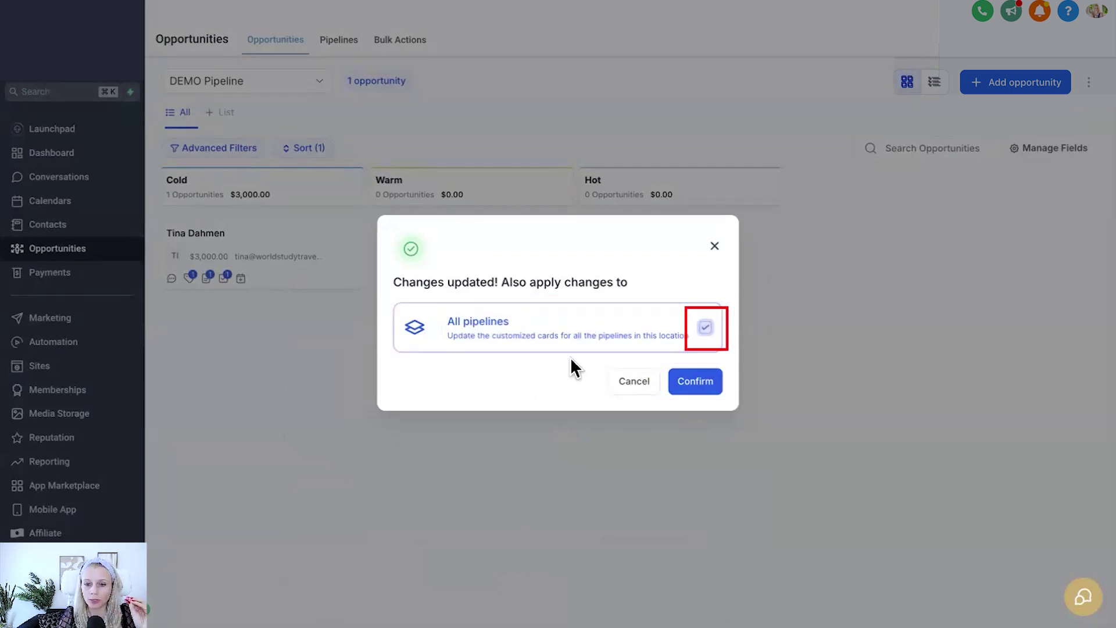
click(693, 385)
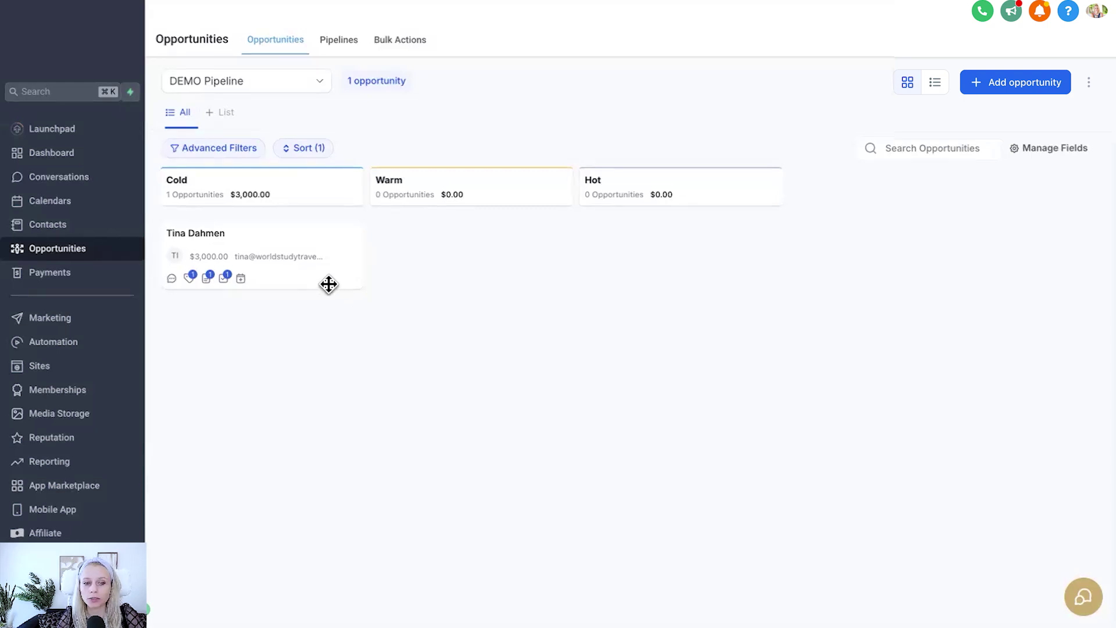
- Switch the cards back to Default View, save, and apply to all pipelines
click(306, 272)
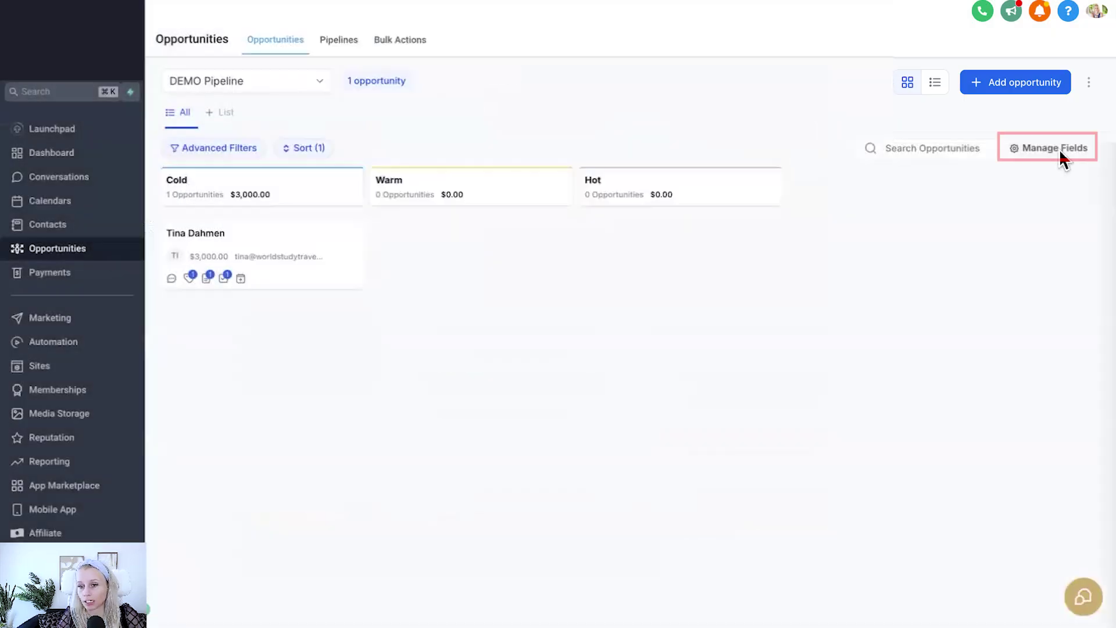
click(1056, 148)
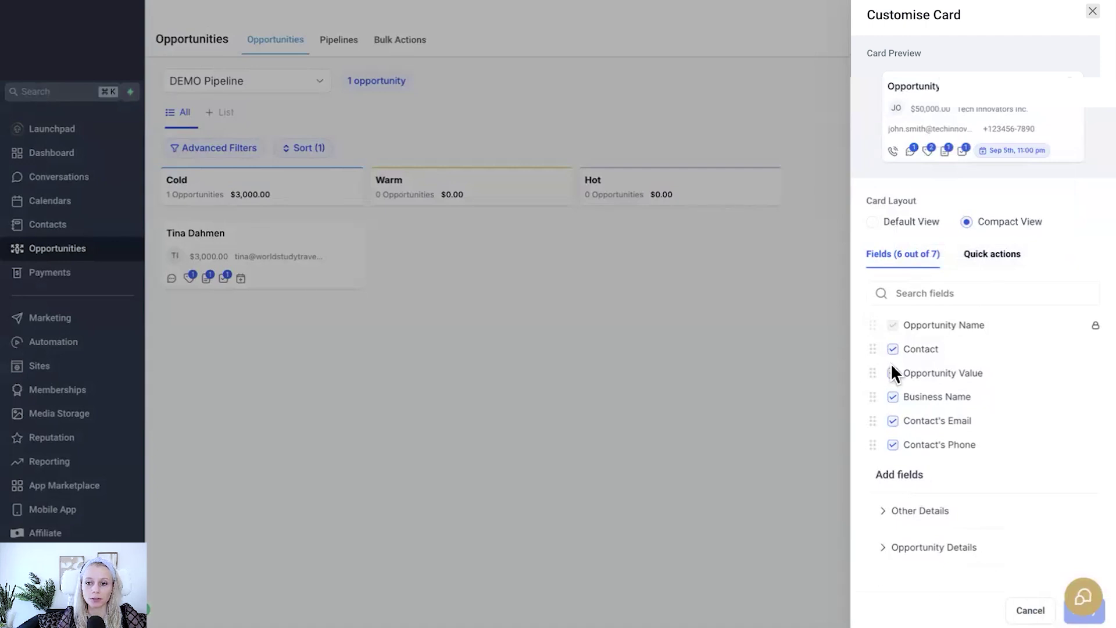
click(872, 224)
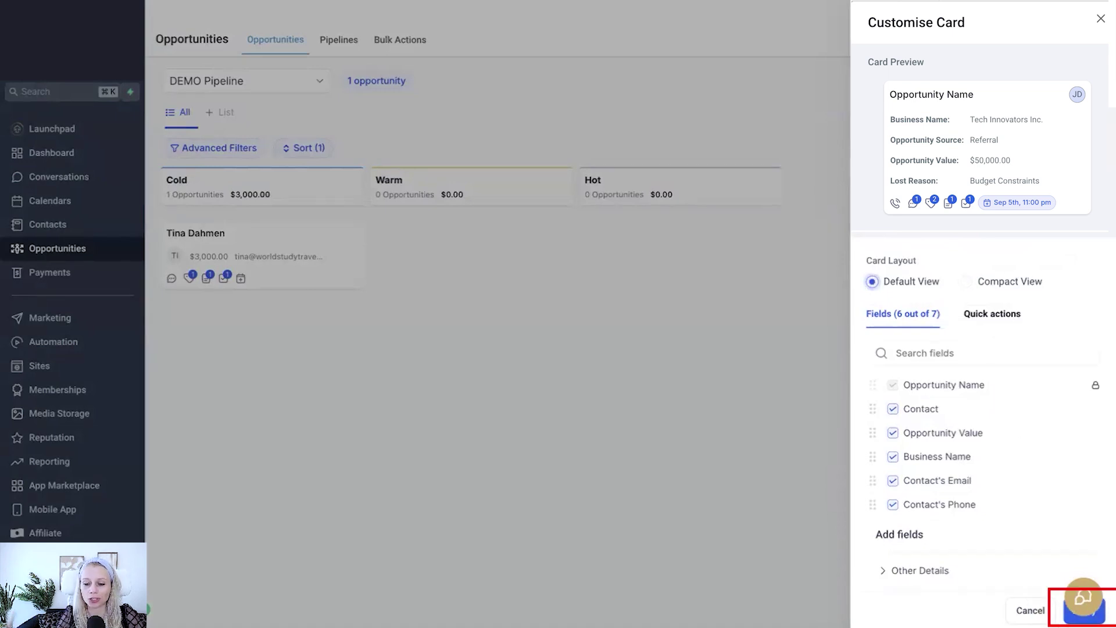
click(1084, 611)
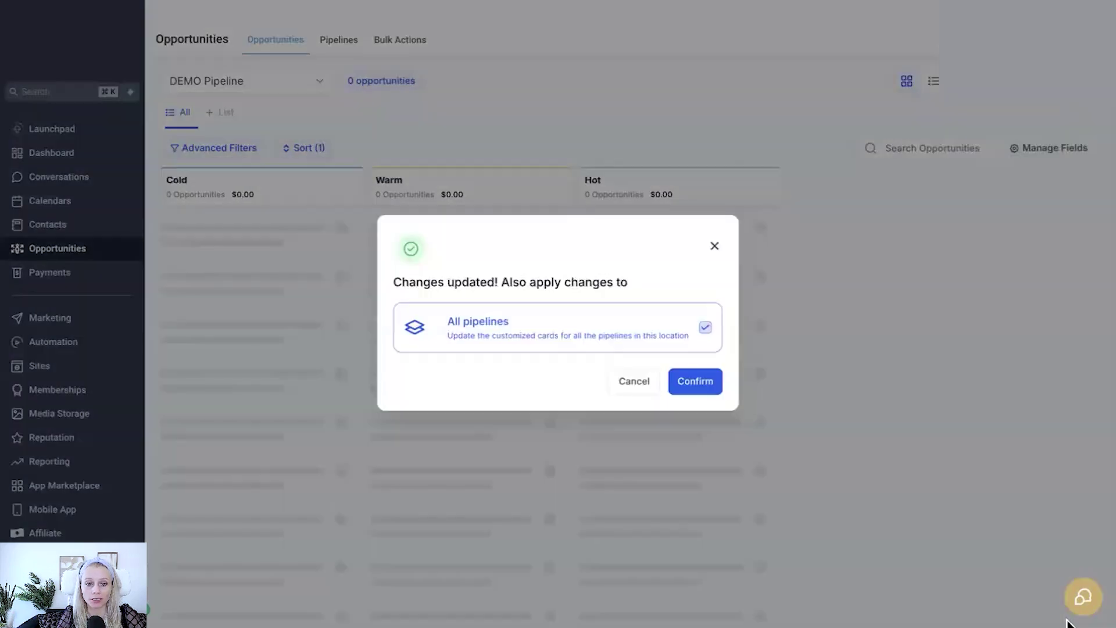
click(695, 378)
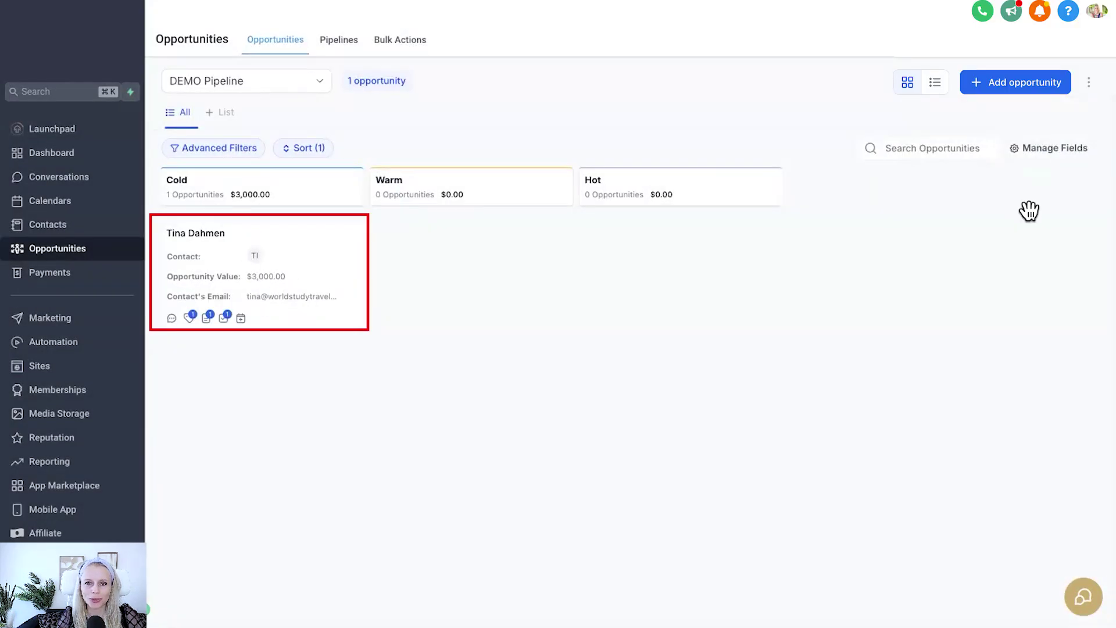
click(1085, 93)
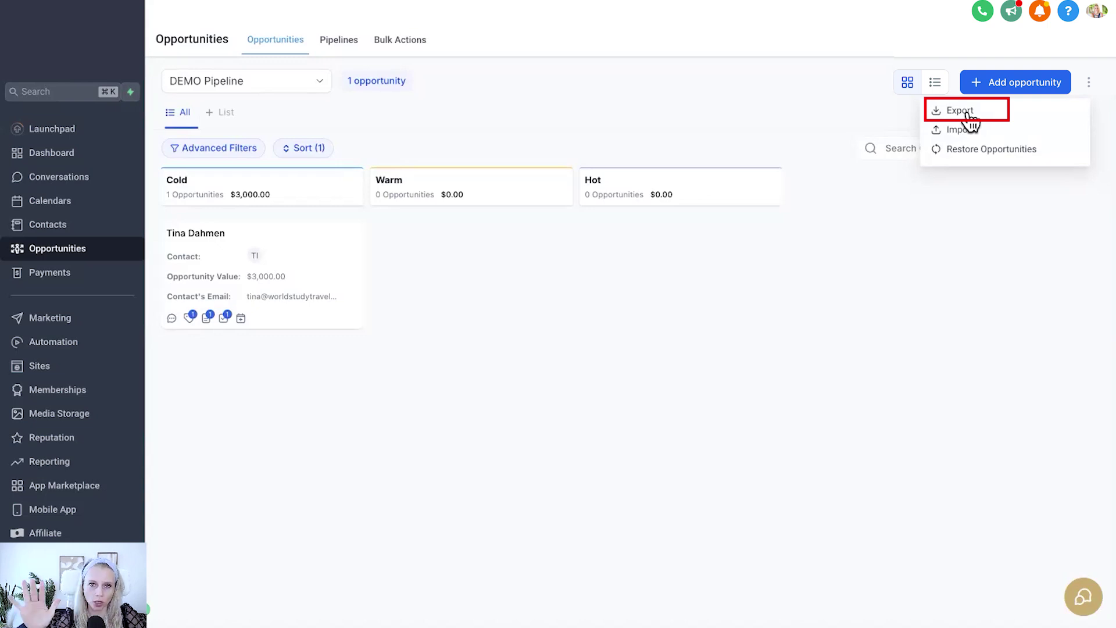
click(442, 279)
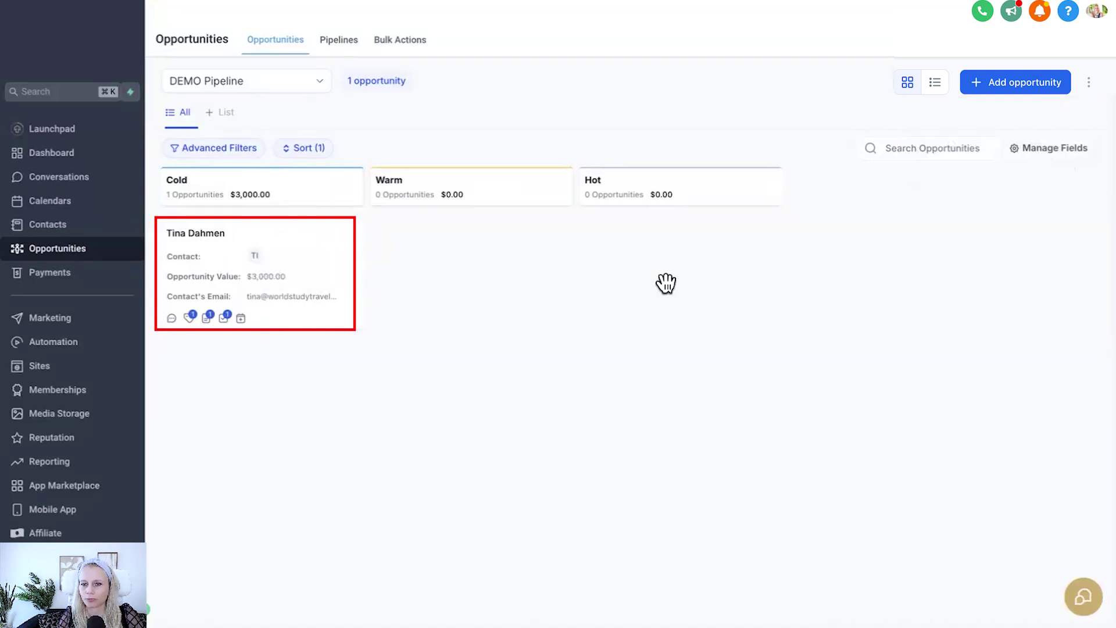
click(1043, 152)
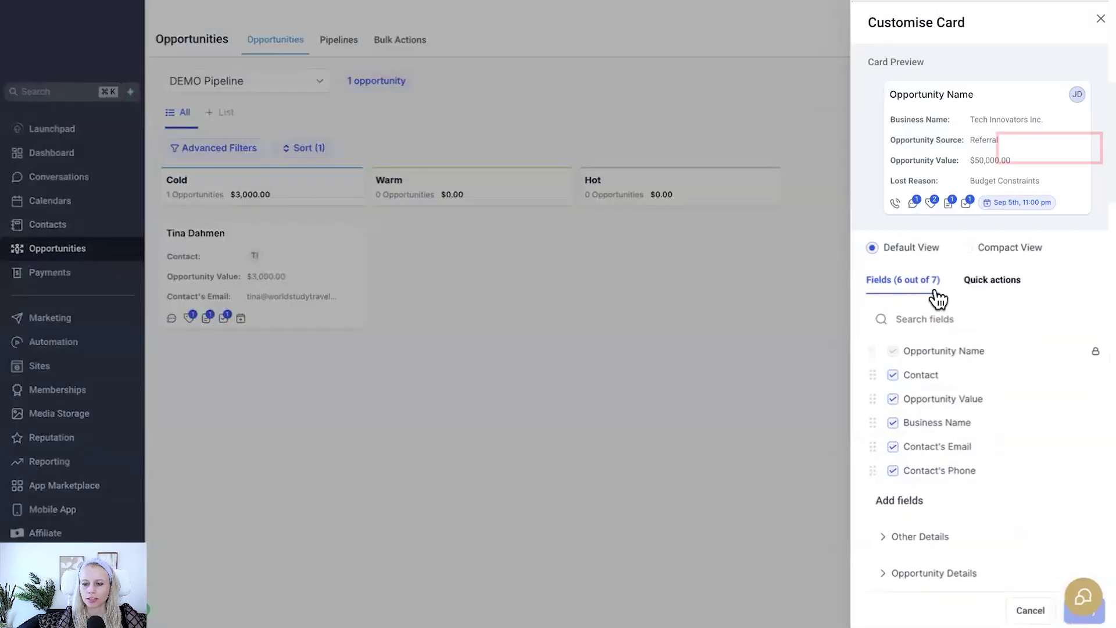
- Add the Created On (+04) date from Other Details to the card fields
click(929, 535)
scroll(1035, 430, down, 2)
click(883, 461)
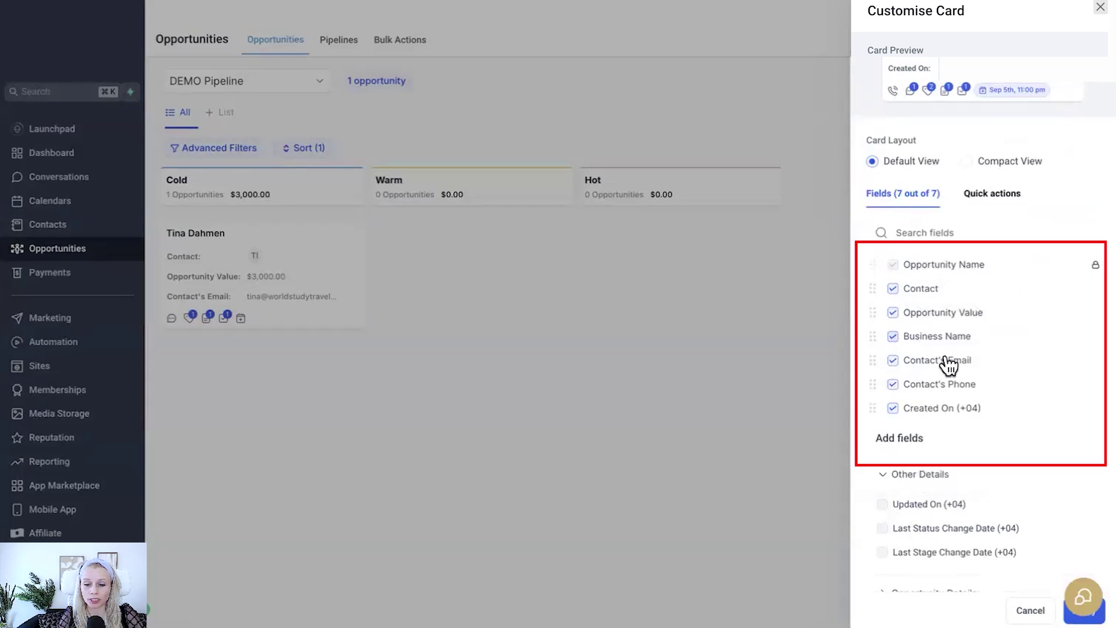
scroll(954, 532, down, 1)
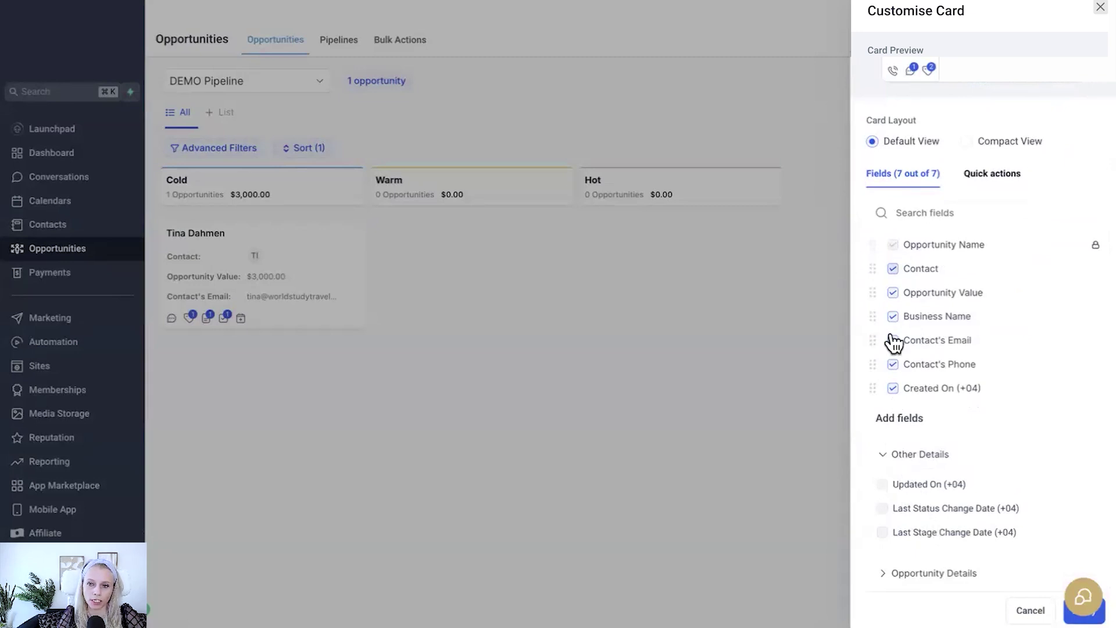
scroll(892, 339, up, 3)
- Switch the card to Compact View and save it for all pipelines
click(967, 302)
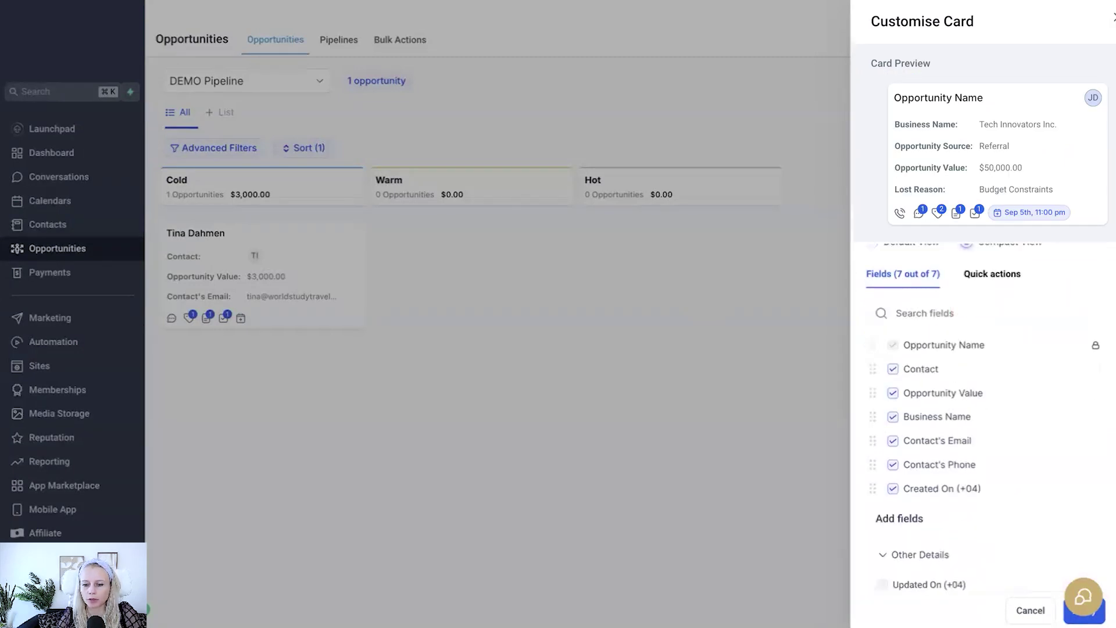
click(1096, 612)
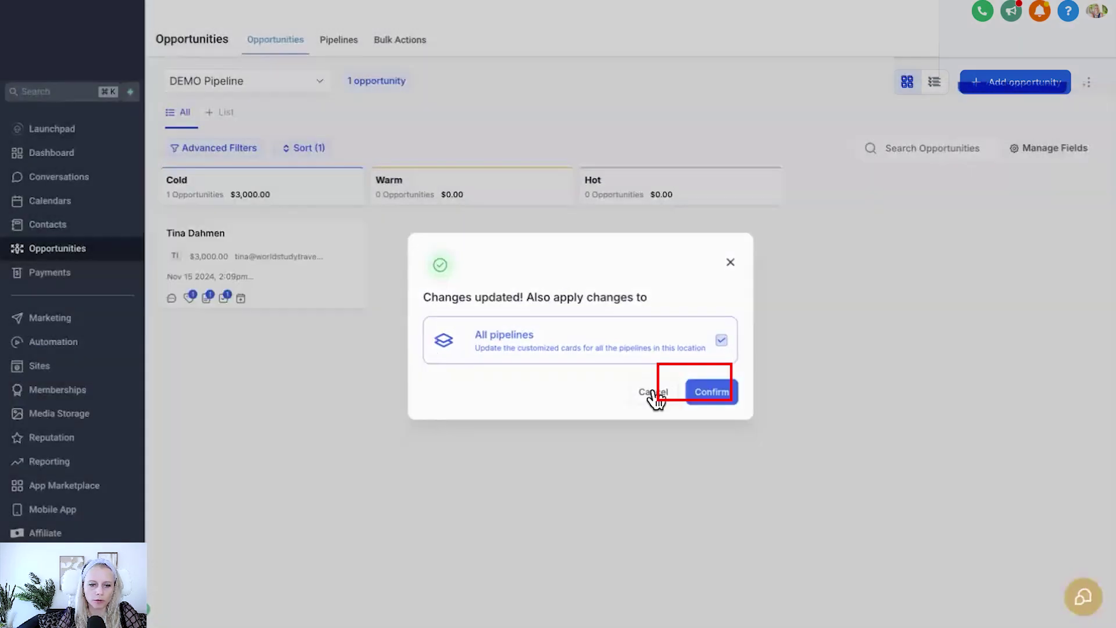
click(680, 388)
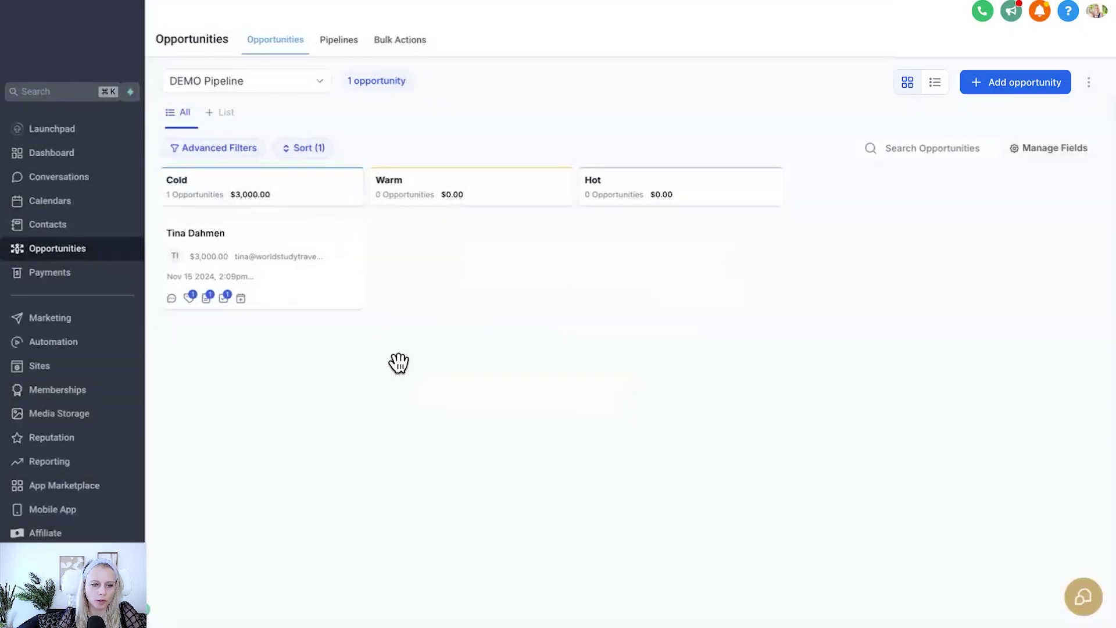
- Open the Cold opportunity's Edit dialog and review its pipeline, stage, status and value
click(262, 273)
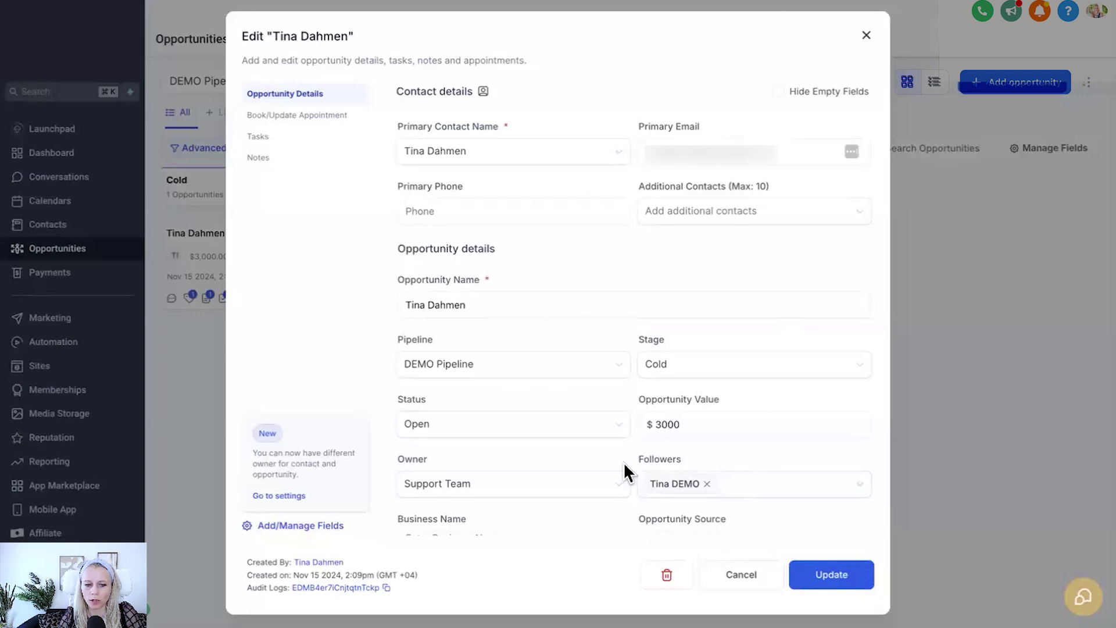
scroll(628, 468, down, 5)
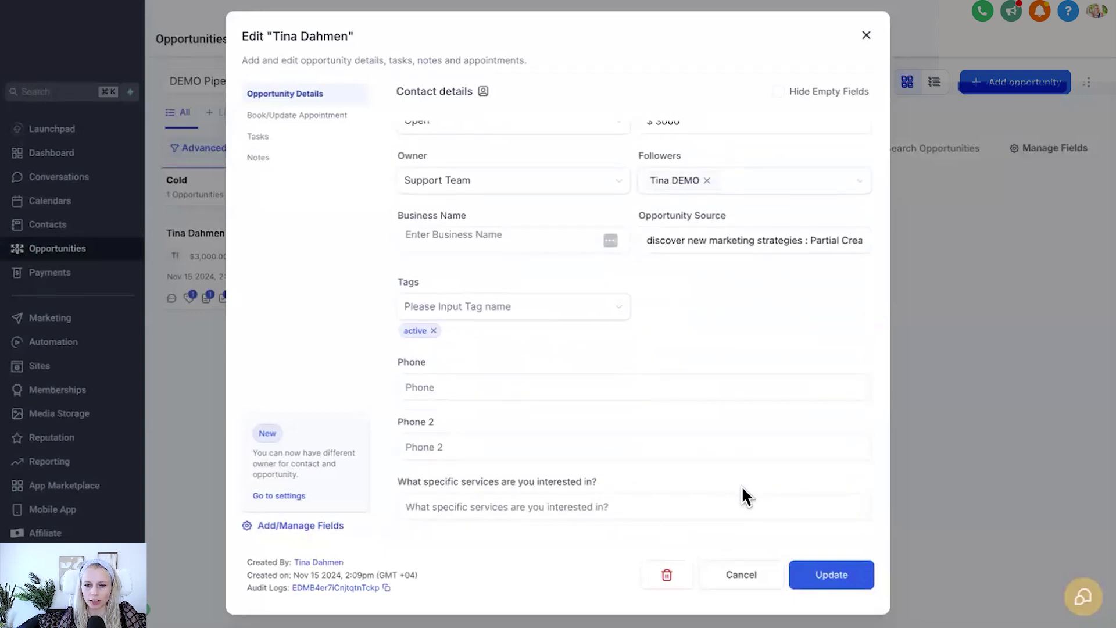